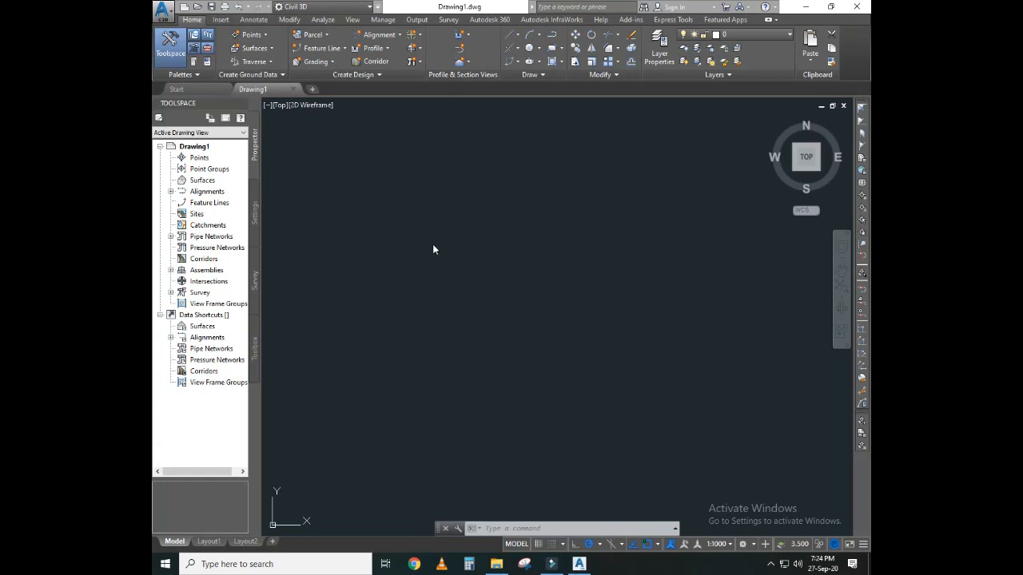
Step: Create a new surface with the default settings
click(267, 50)
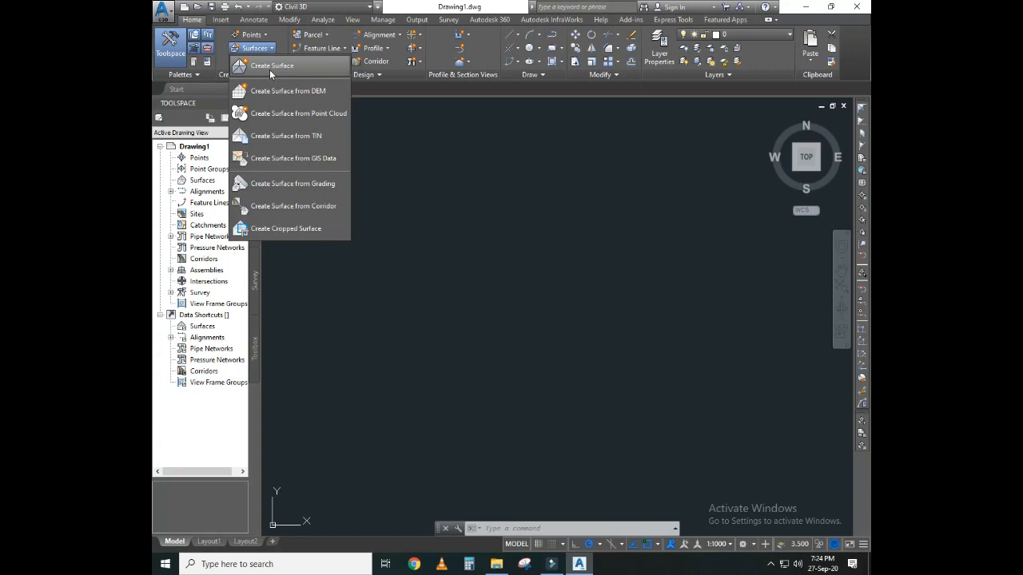
click(269, 68)
click(462, 301)
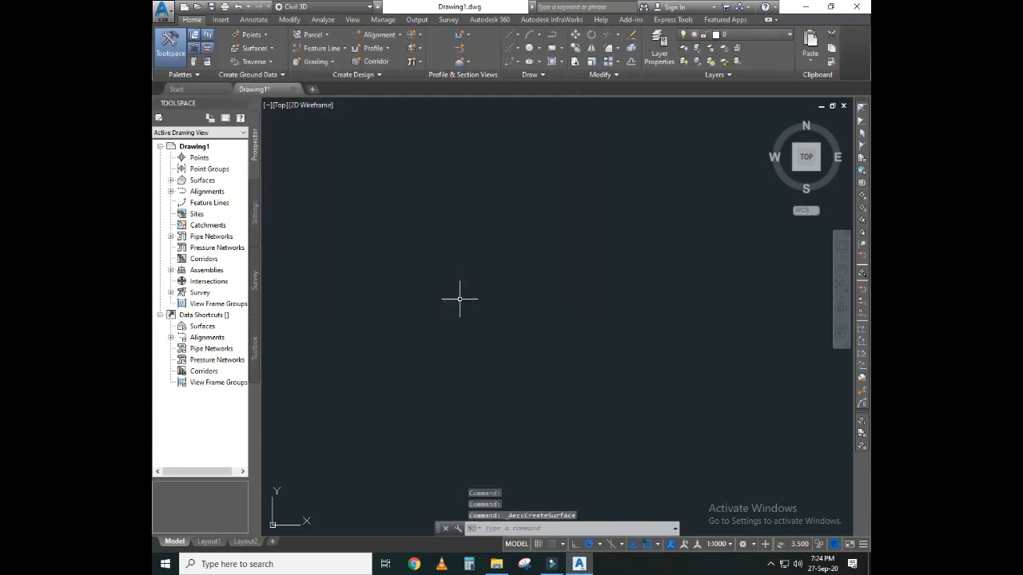
Step: Add the point file TUTOR07.PTS to the surface in ENZ (comma delimited) format with elevation adjustment enabled
click(302, 22)
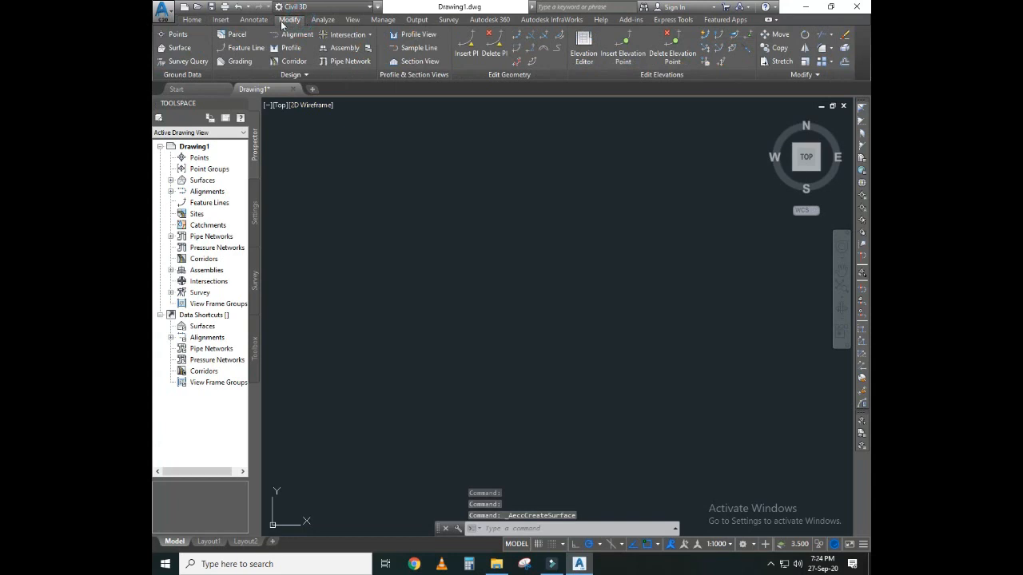
click(179, 48)
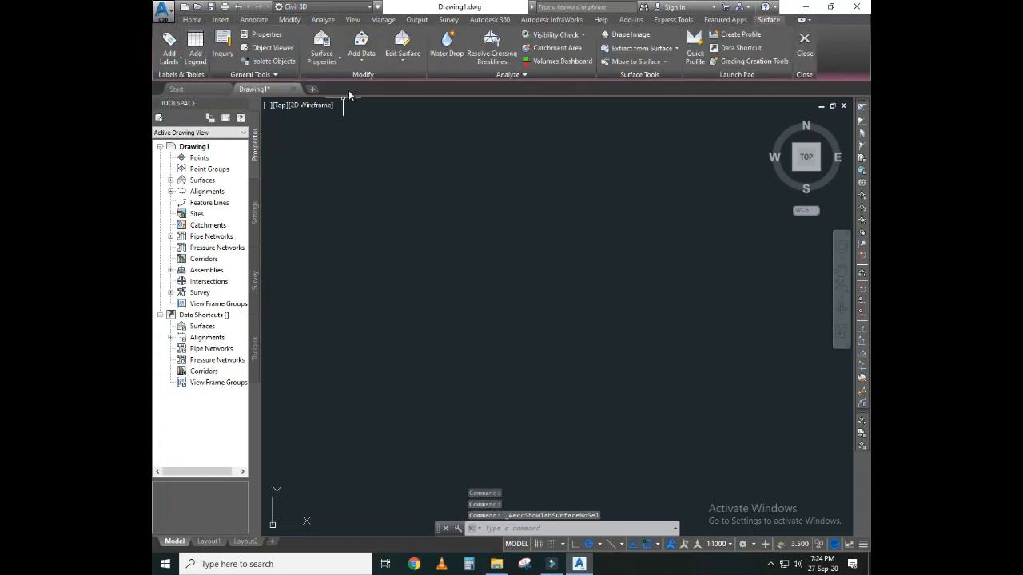
click(364, 67)
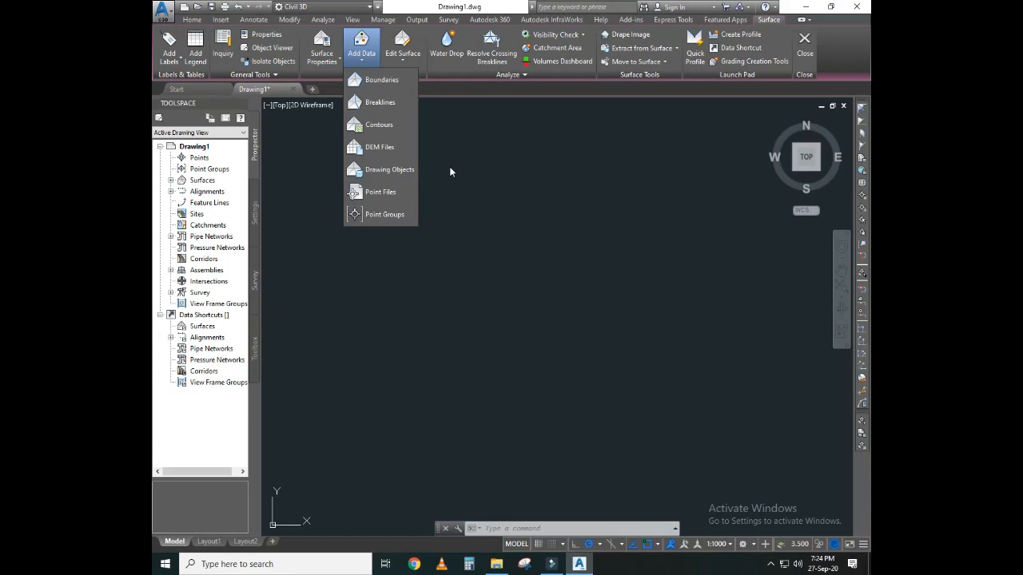
click(383, 196)
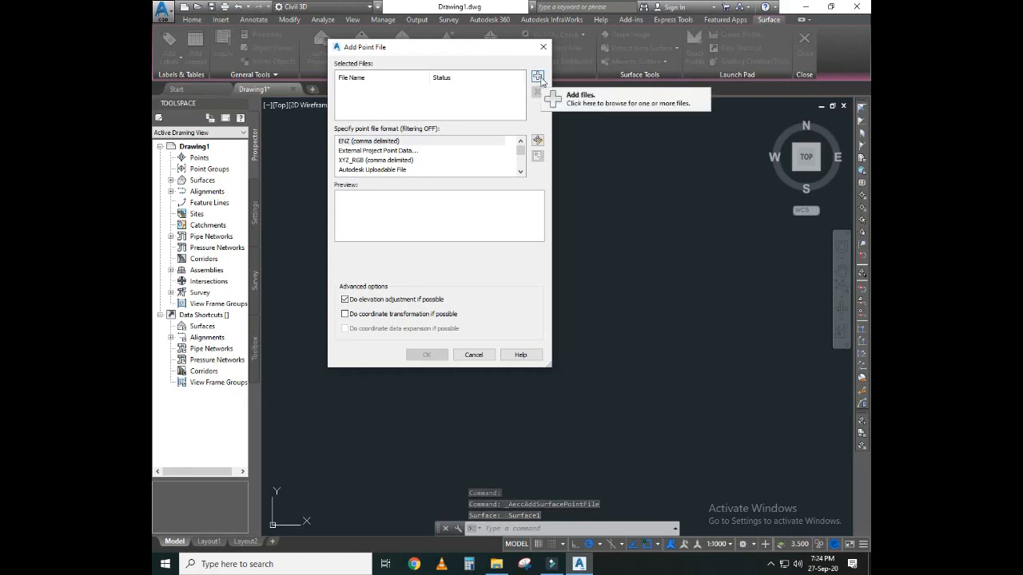
click(538, 77)
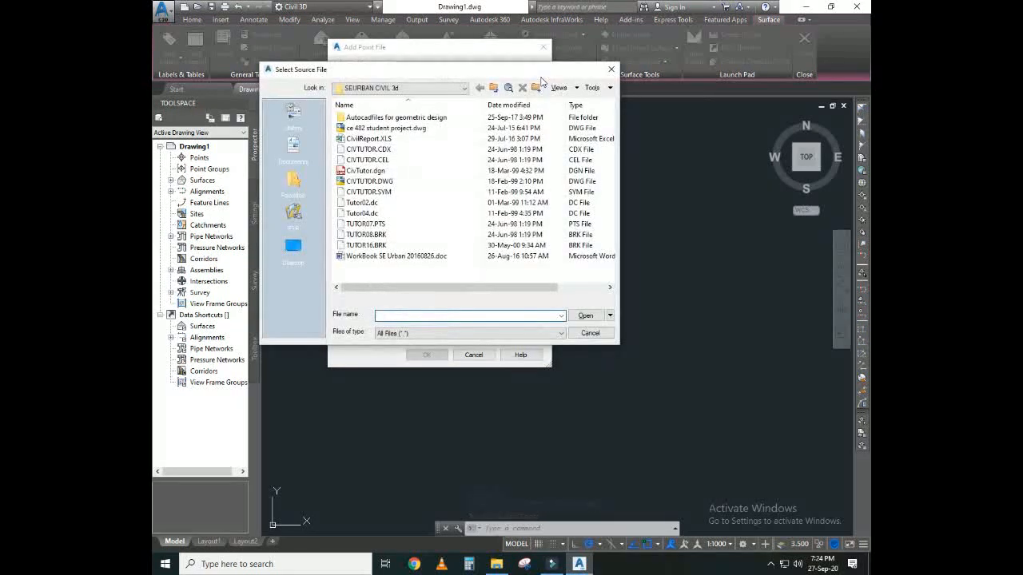
click(376, 225)
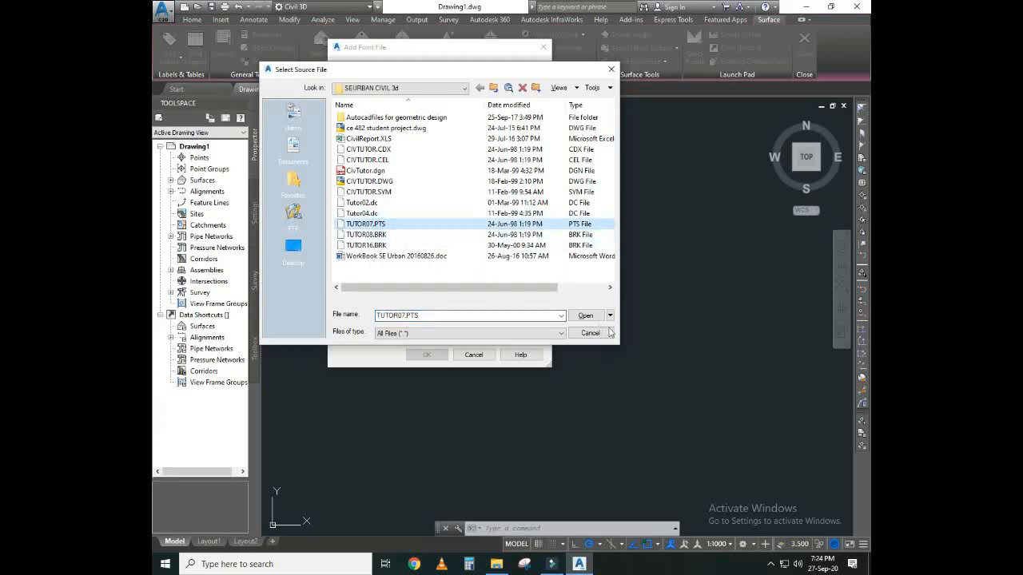
click(585, 316)
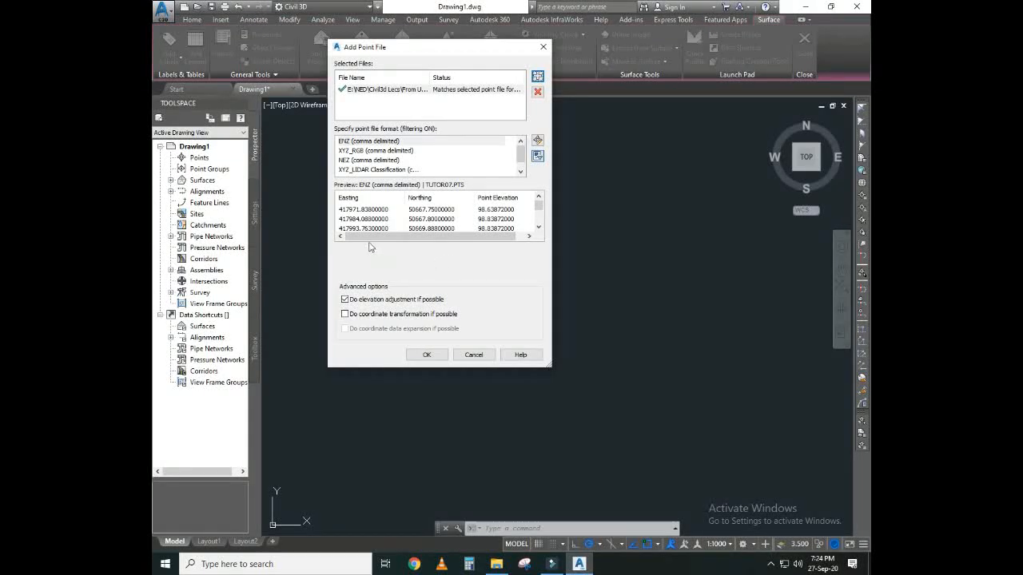
click(463, 246)
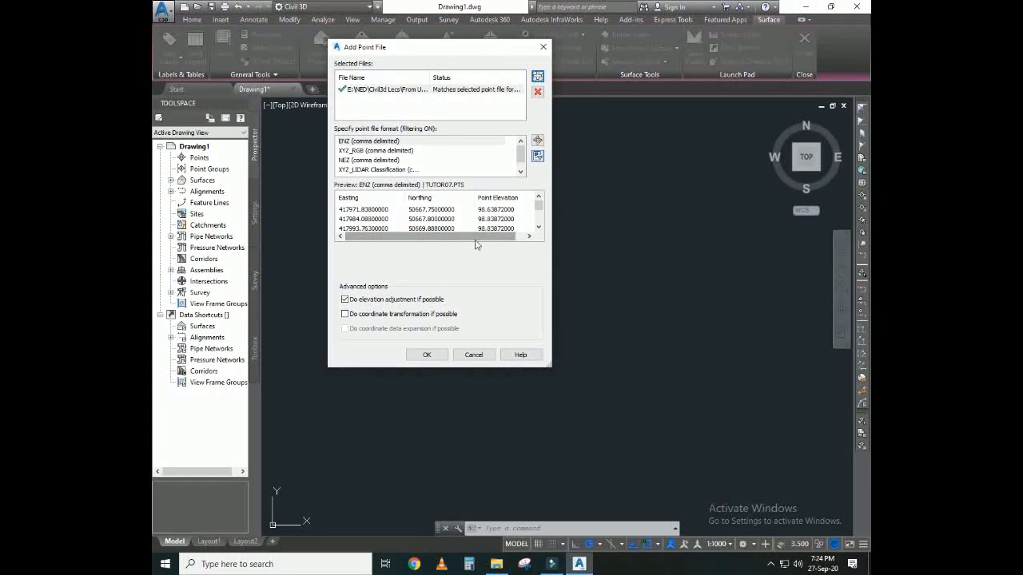
click(427, 354)
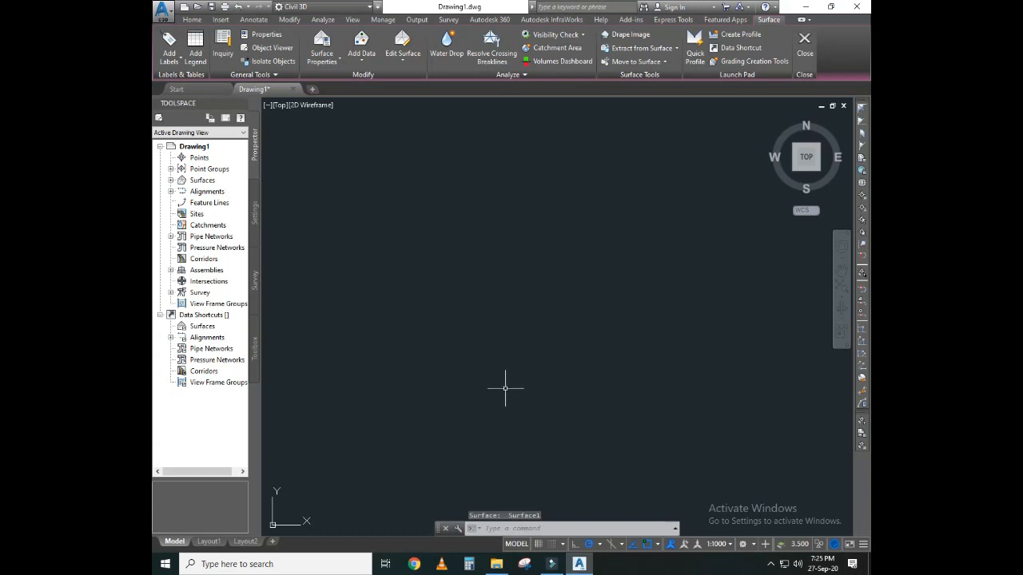
Step: Zoom to the drawing extents to view the surface's contours and boundary
click(543, 529)
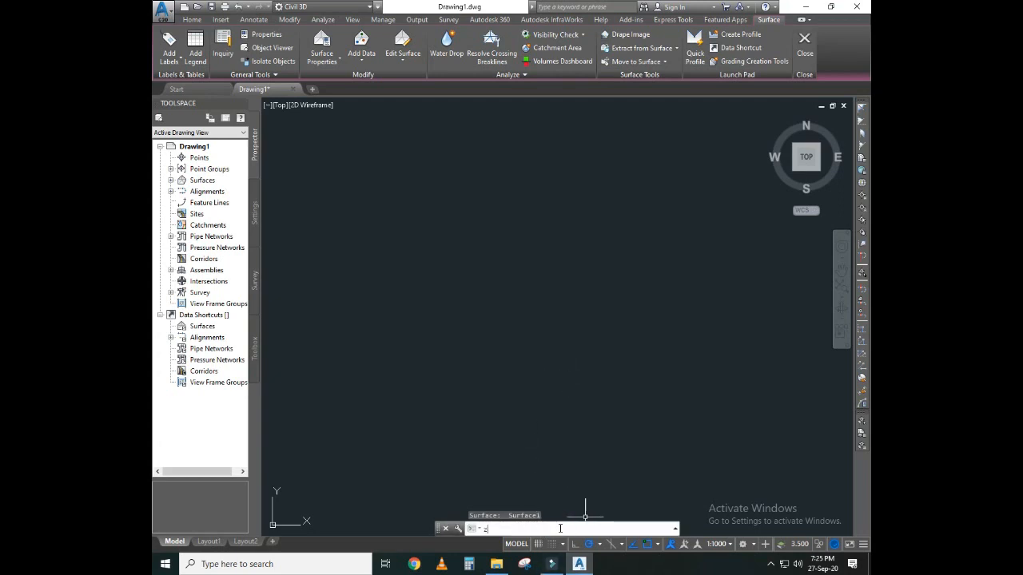
text(z)
key(Return)
text(e)
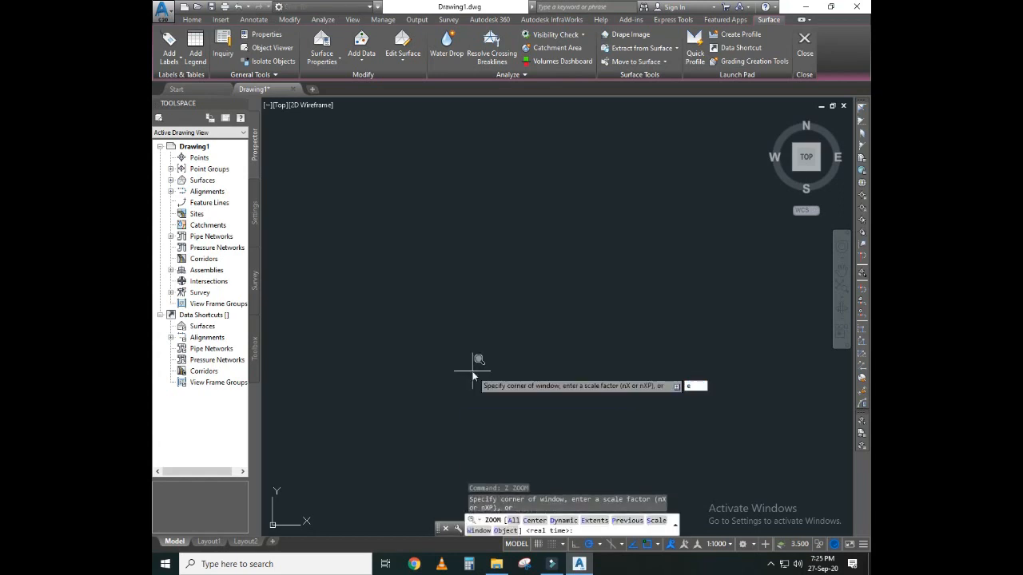
key(Return)
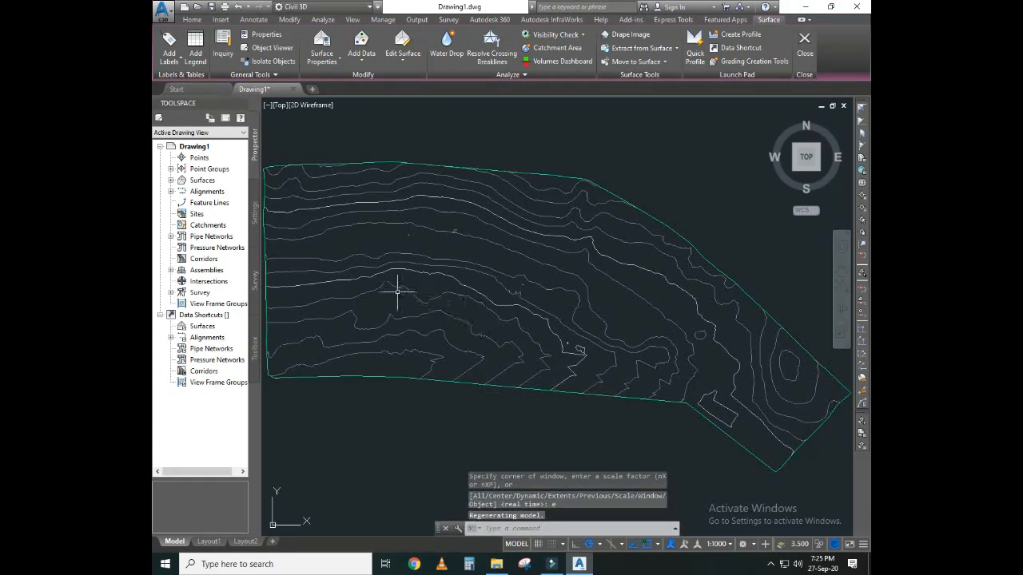
mouse_move(427, 317)
middle_down()
mouse_move(451, 299)
mouse_move(446, 312)
middle_up()
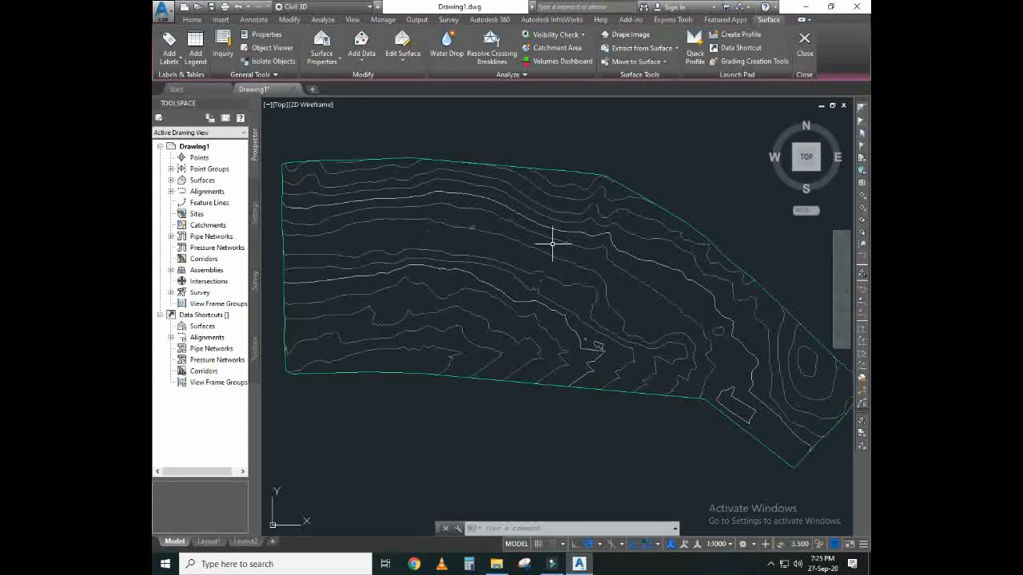
mouse_move(509, 274)
middle_down()
mouse_move(497, 265)
mouse_move(508, 272)
mouse_move(509, 262)
middle_up()
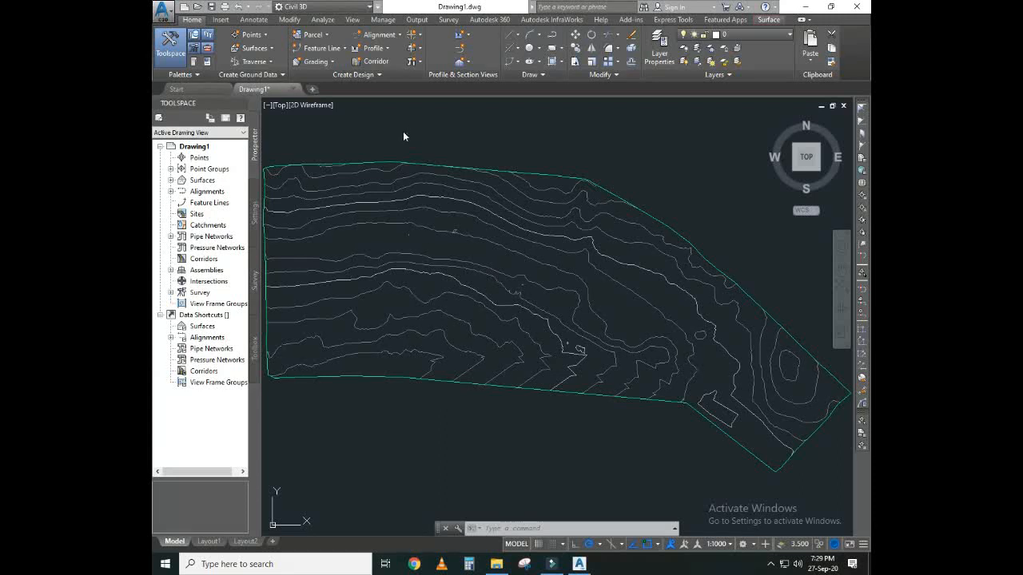
Step: Start a new alignment with the Alignment Creation Tools and set its type to Rail
click(397, 35)
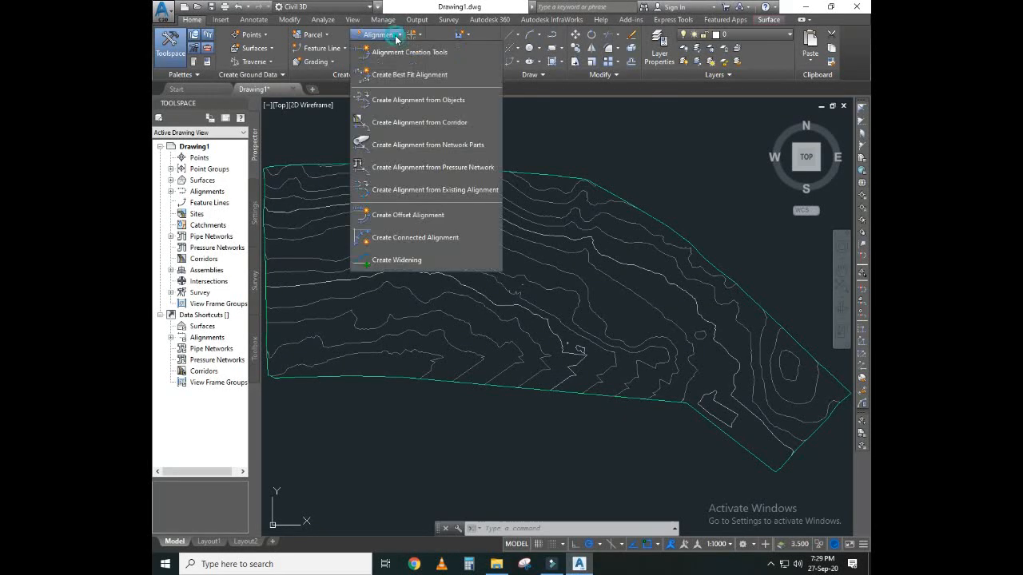
click(394, 52)
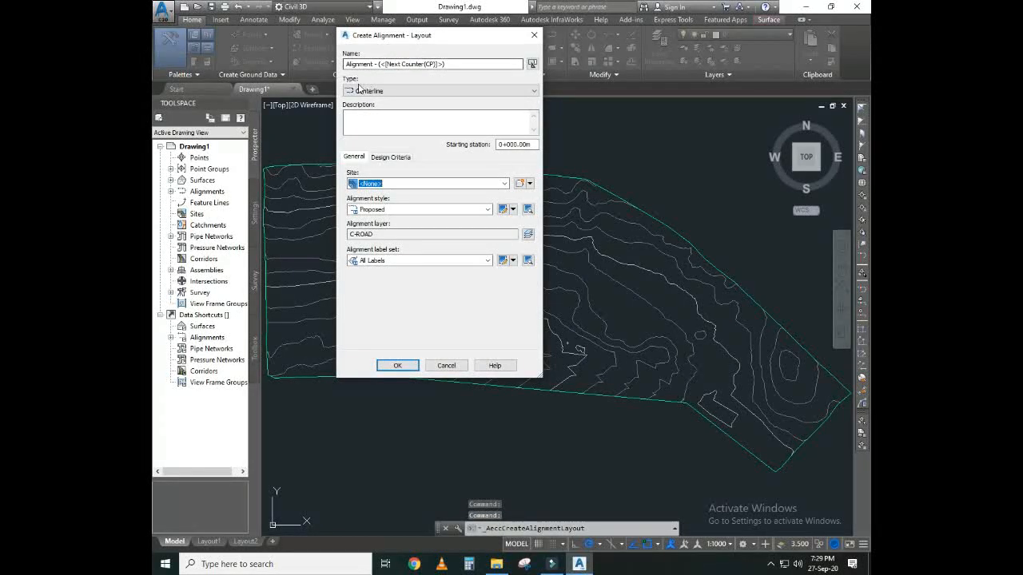
click(383, 91)
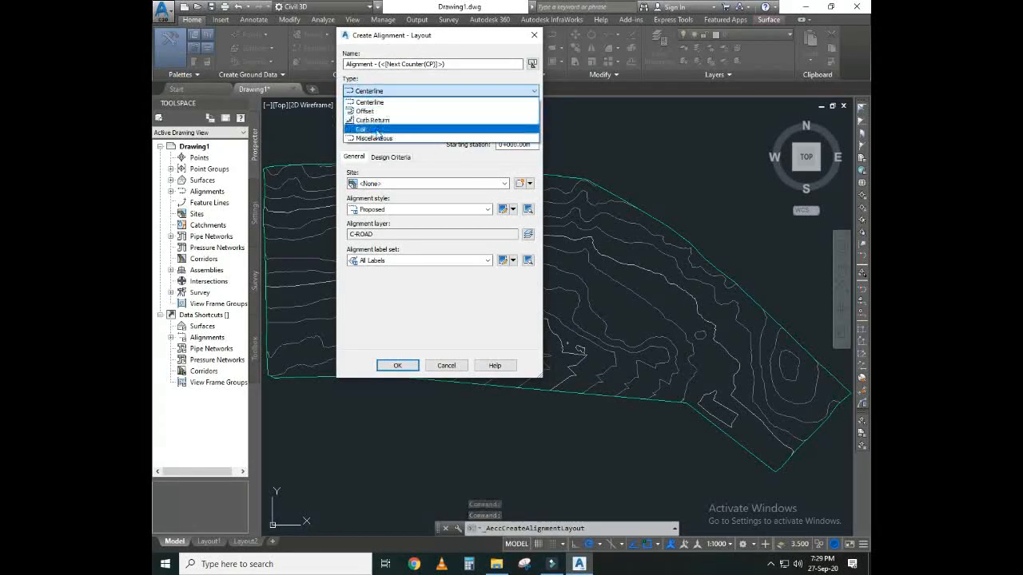
click(376, 129)
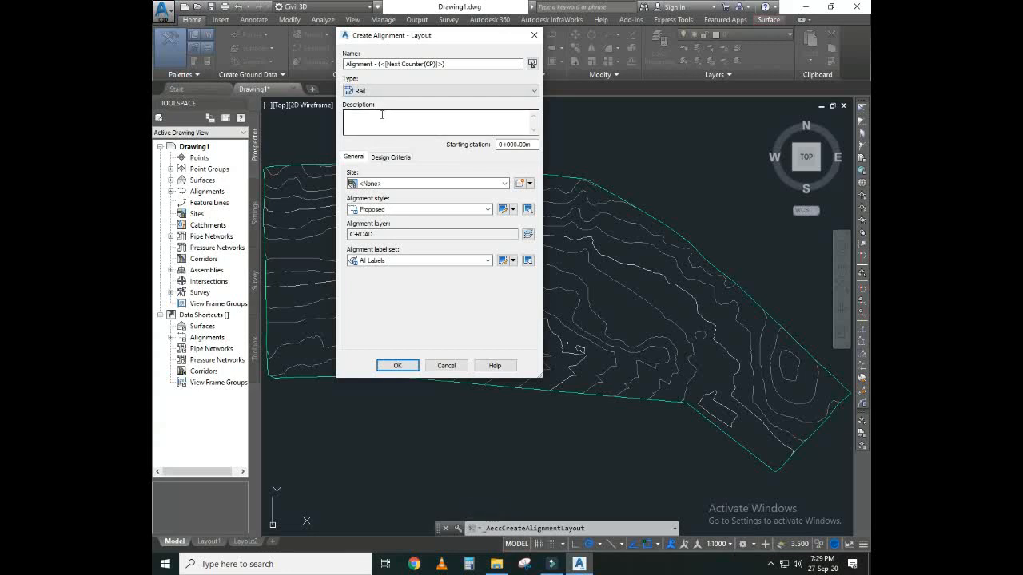
Step: Enable criteria-based design with the Autodesk Civil 3D Metric Rail Cant Design Standards.xml file and accept the alignment settings
click(398, 159)
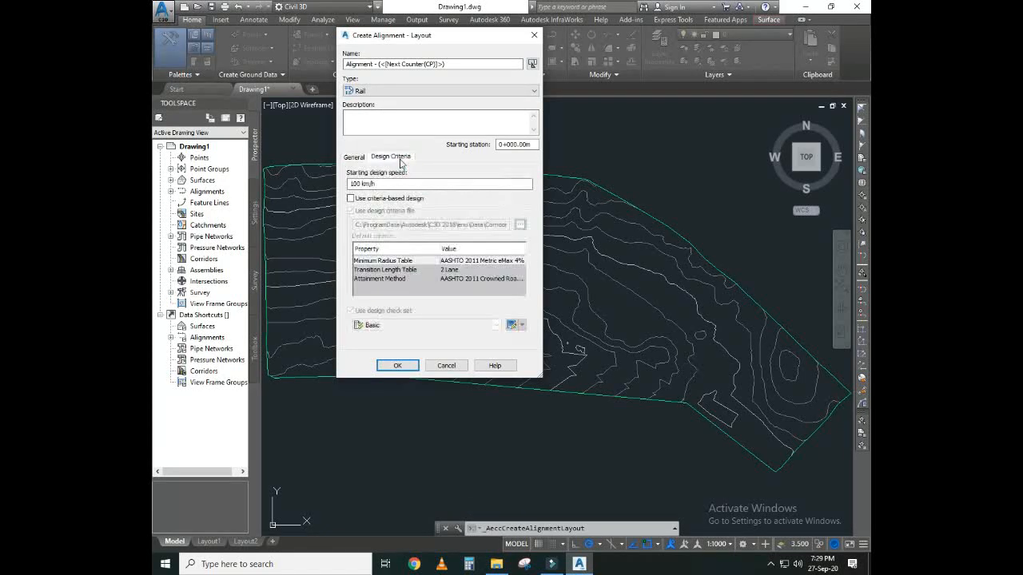
click(374, 199)
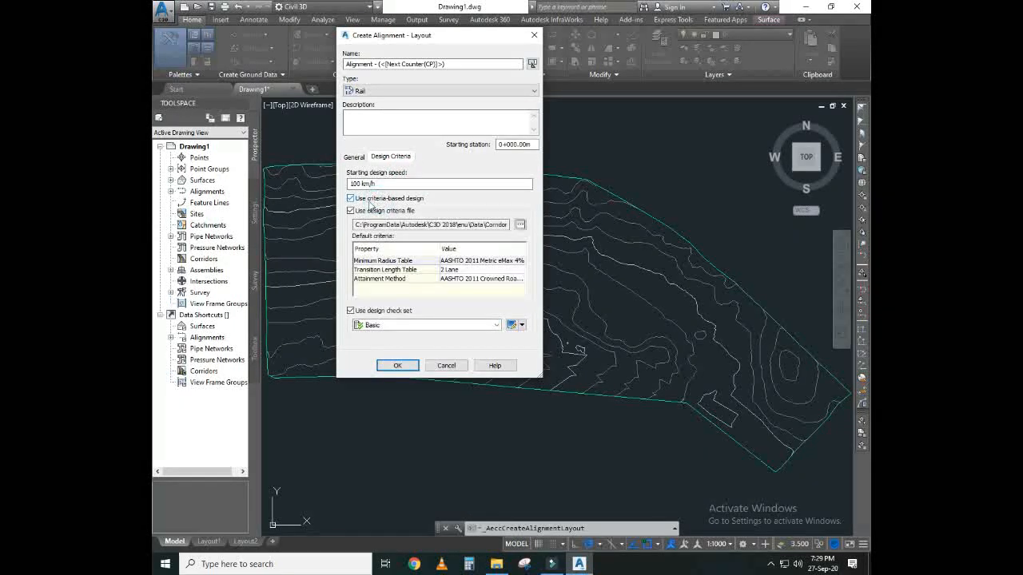
click(520, 225)
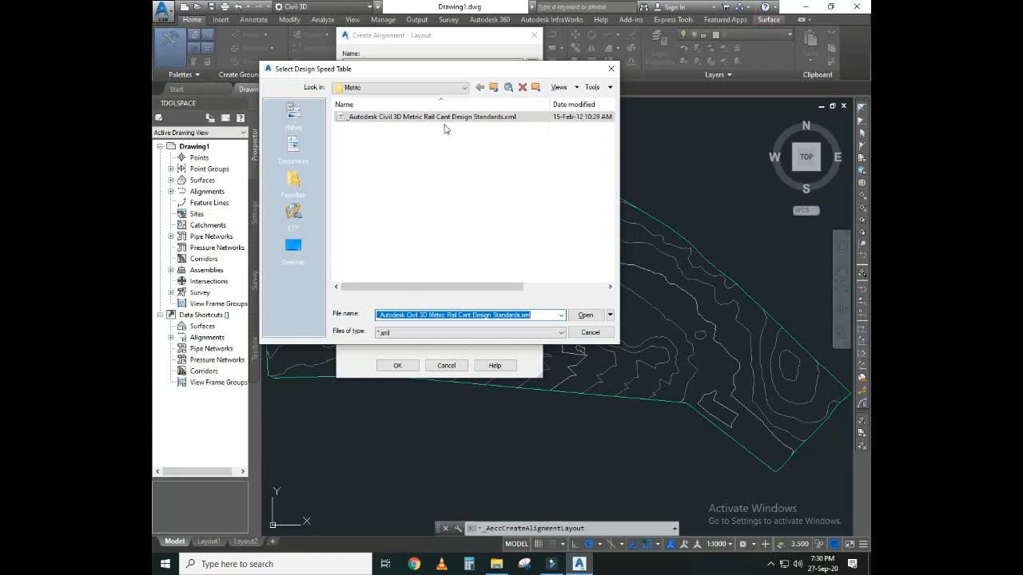
click(584, 314)
click(412, 369)
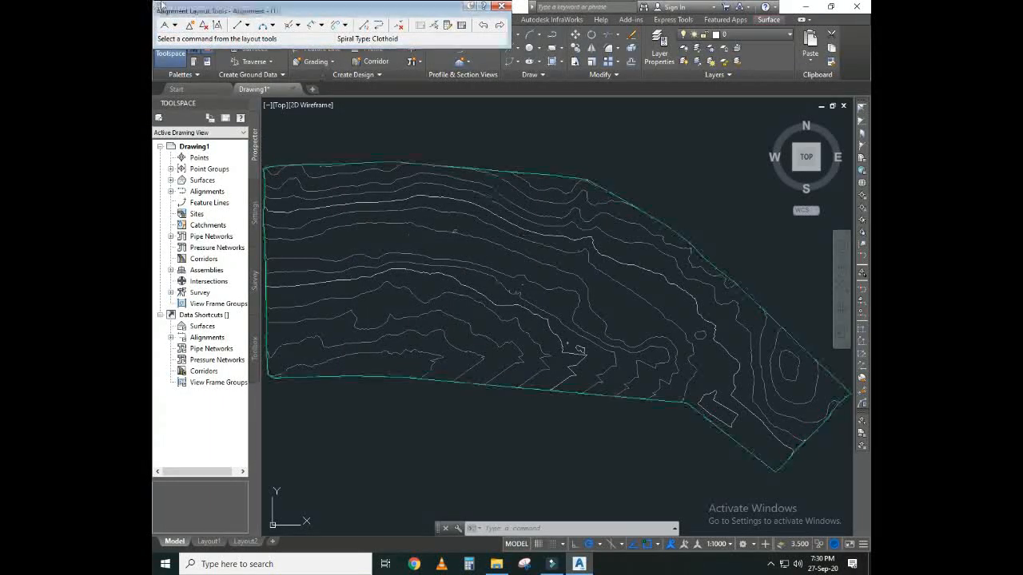
Step: Draw the alignment as Tangent-Tangent (With curves) from the surface's west edge through one mid-surface intersection point to its southeast edge
click(175, 25)
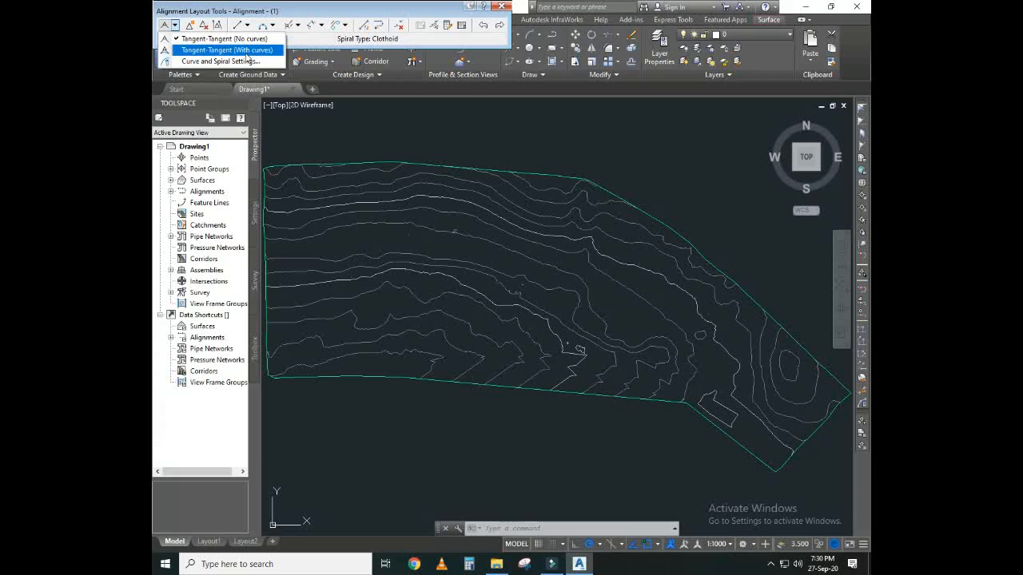
click(232, 50)
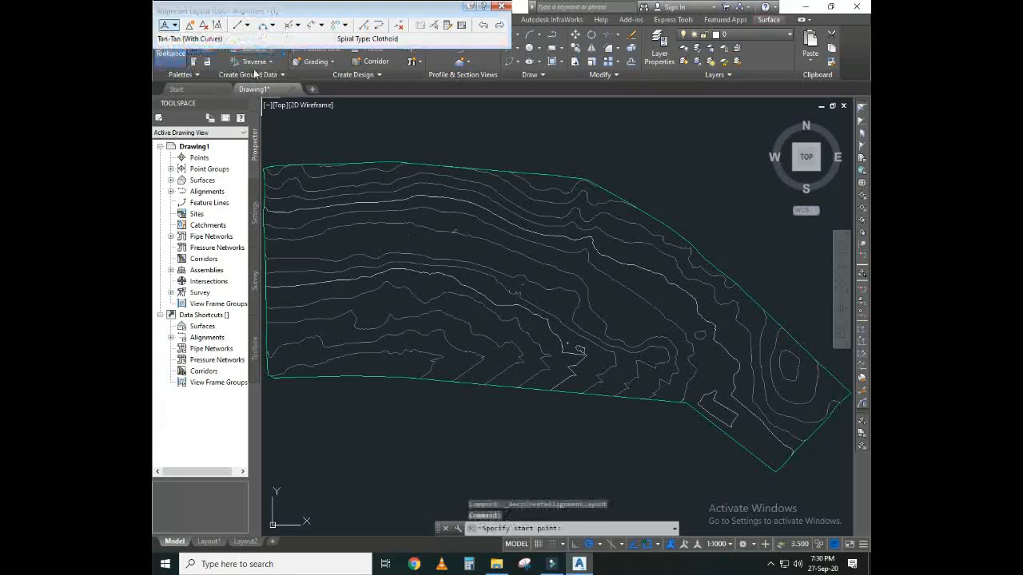
click(269, 286)
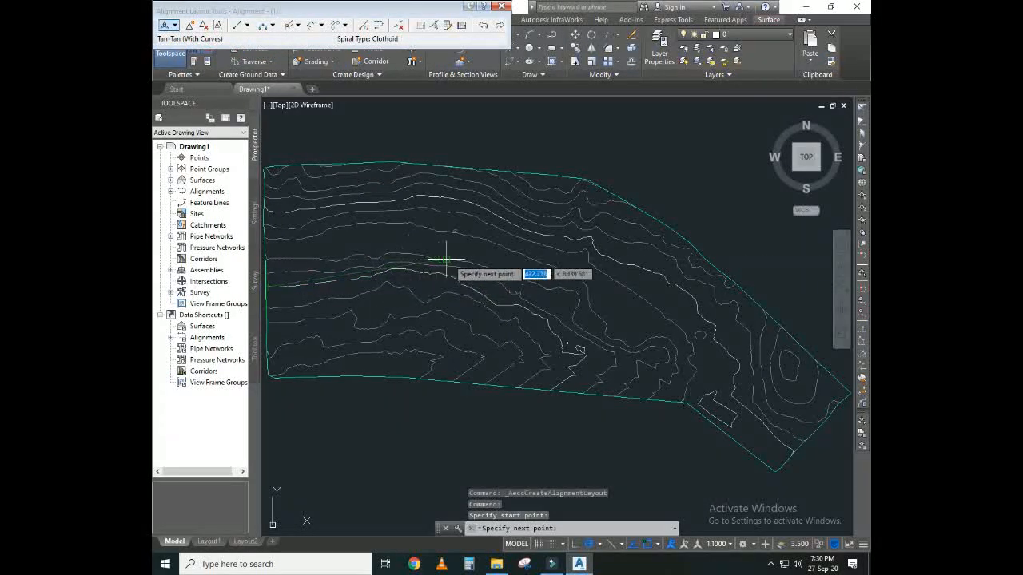
click(532, 261)
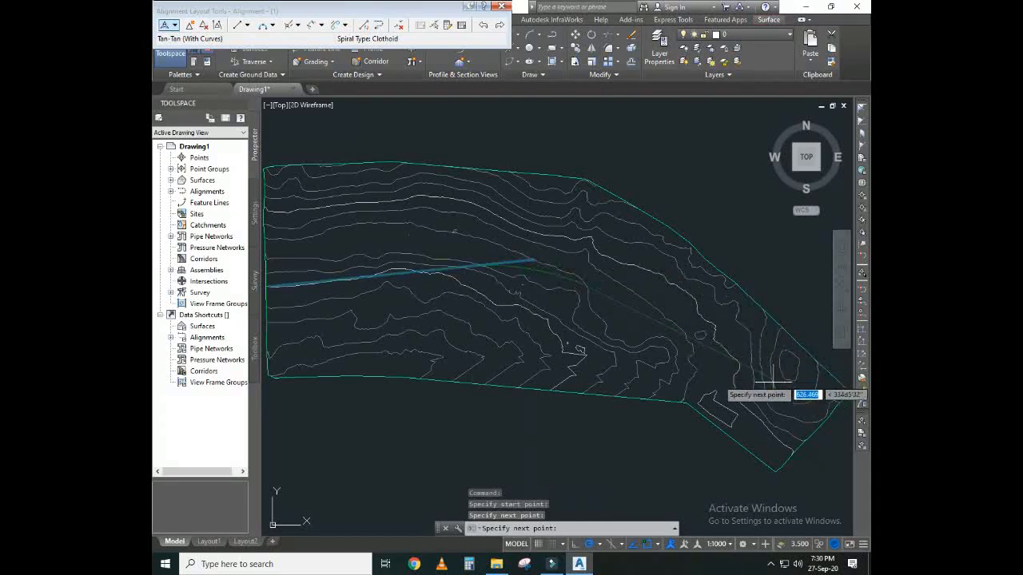
click(804, 439)
key(Return)
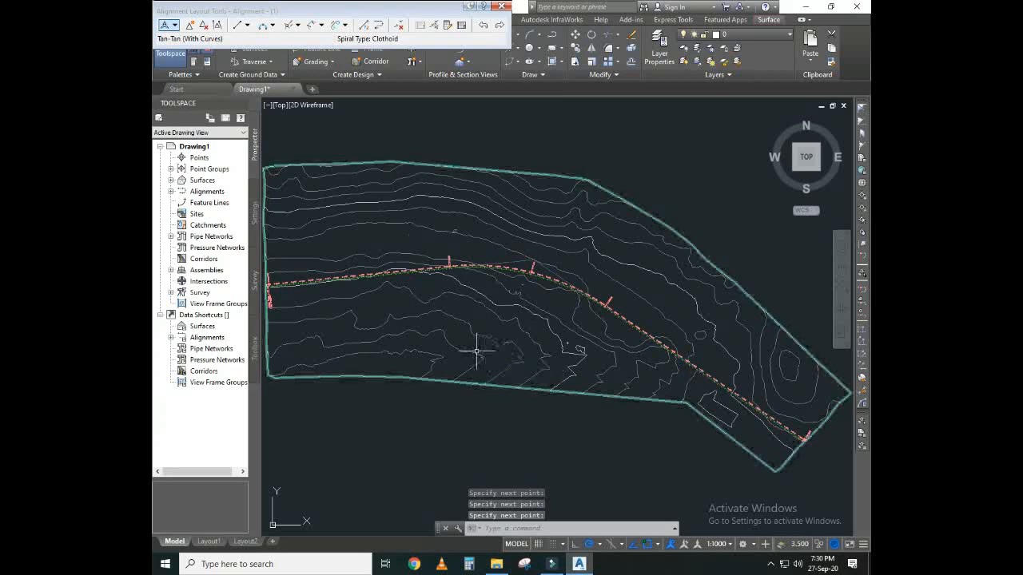
Step: Examine the station labels and curve points along the rail alignment from its start to its end
middle_drag(475, 347, 494, 336)
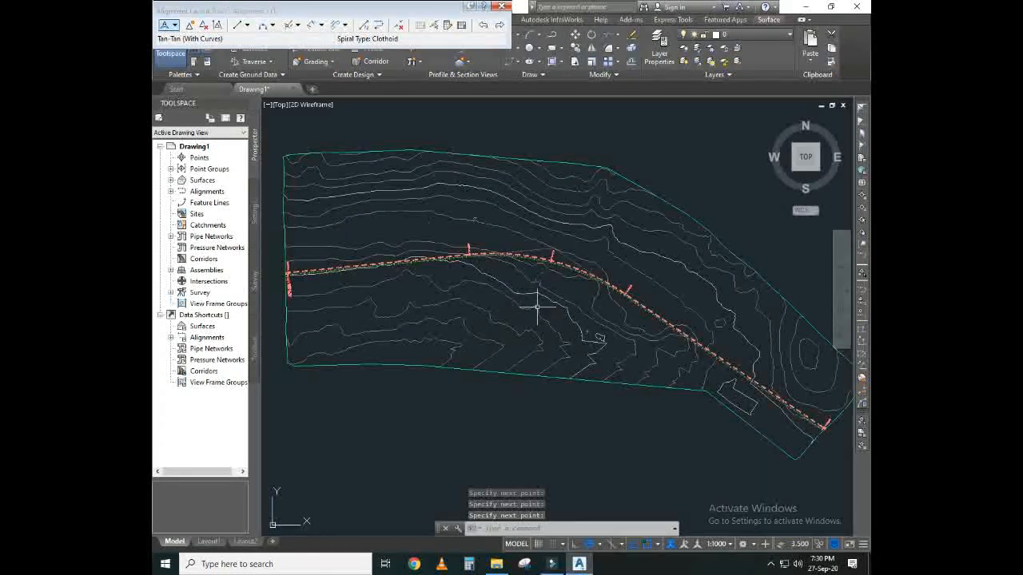
scroll(559, 308, up, 5)
middle_drag(424, 258, 593, 281)
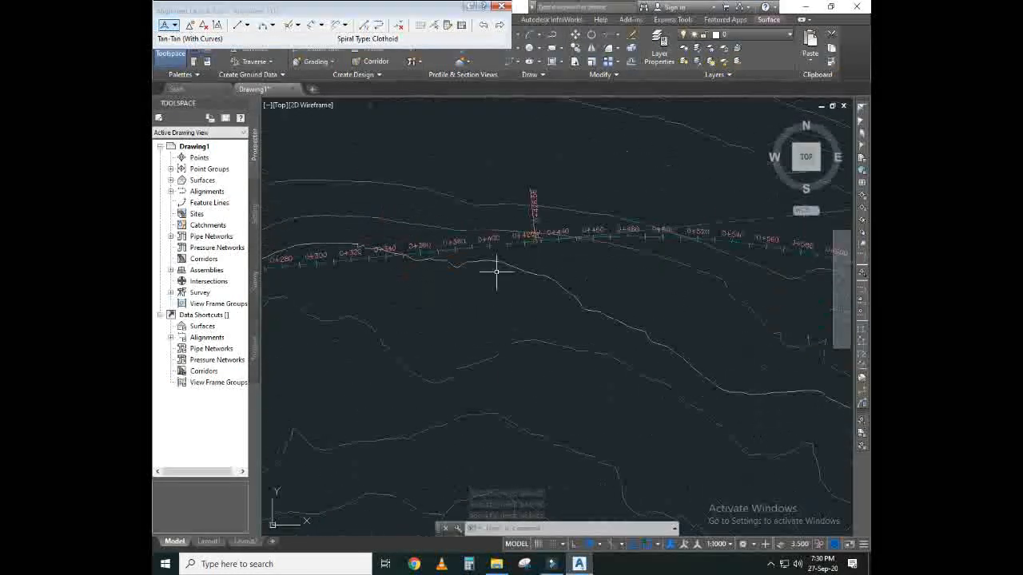
mouse_move(308, 279)
middle_down()
mouse_move(495, 286)
mouse_move(505, 295)
mouse_move(673, 290)
mouse_move(597, 305)
middle_up()
scroll(687, 276, up, 4)
middle_drag(446, 390, 446, 328)
scroll(404, 262, down, 6)
scroll(595, 257, up, 6)
middle_drag(629, 256, 473, 276)
middle_drag(651, 275, 459, 271)
scroll(458, 272, down, 6)
middle_drag(685, 283, 398, 237)
scroll(589, 229, down, 3)
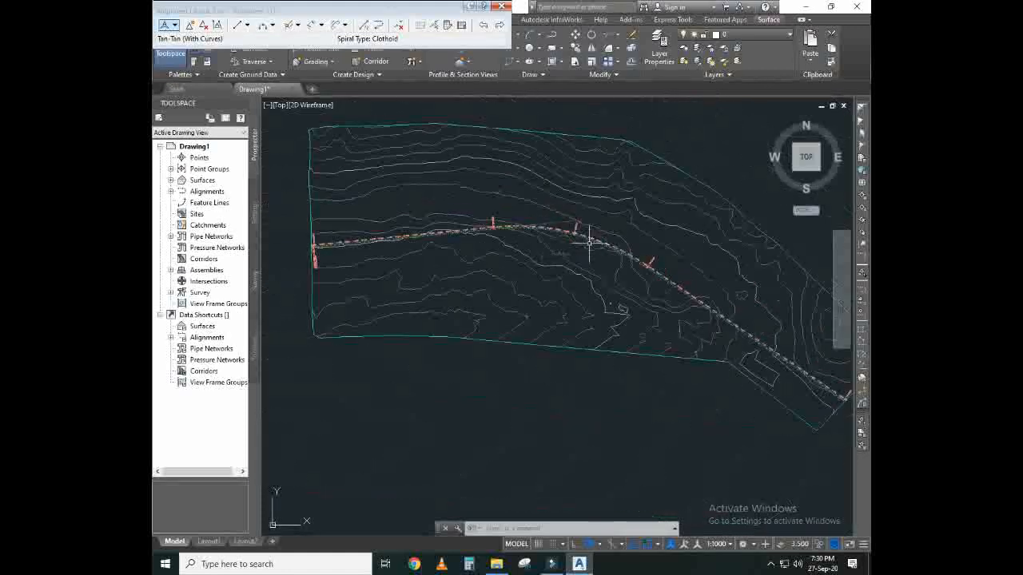
scroll(552, 231, up, 4)
scroll(552, 231, up, 1)
scroll(716, 252, down, 1)
middle_drag(691, 259, 389, 239)
middle_drag(660, 396, 445, 219)
middle_drag(586, 326, 471, 229)
scroll(694, 369, up, 1)
scroll(694, 369, up, 3)
scroll(733, 402, up, 2)
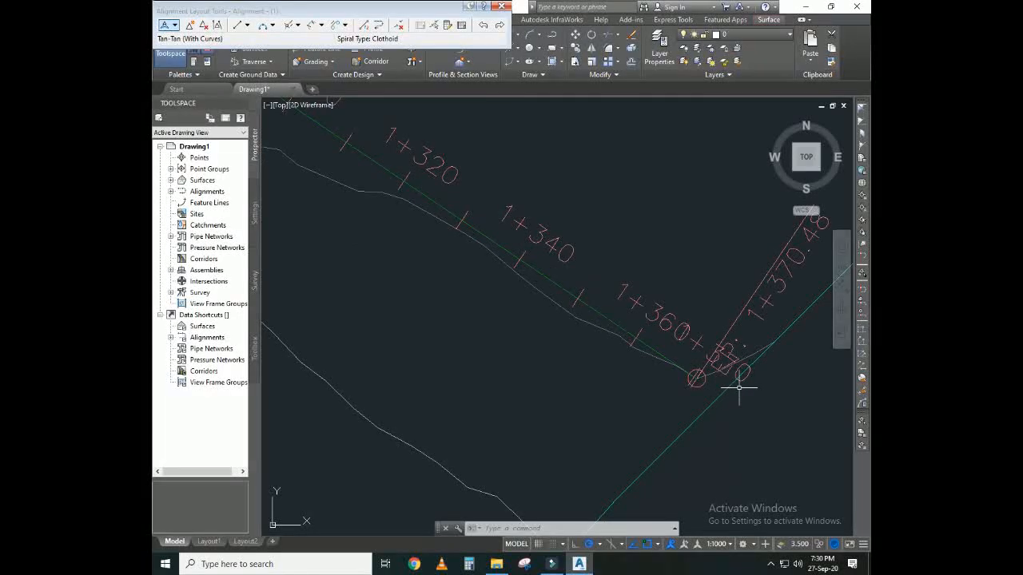
scroll(653, 360, down, 3)
scroll(515, 343, down, 3)
mouse_move(482, 327)
middle_down()
mouse_move(535, 322)
mouse_move(713, 359)
middle_up()
mouse_move(484, 301)
middle_down()
mouse_move(549, 338)
mouse_move(485, 343)
middle_up()
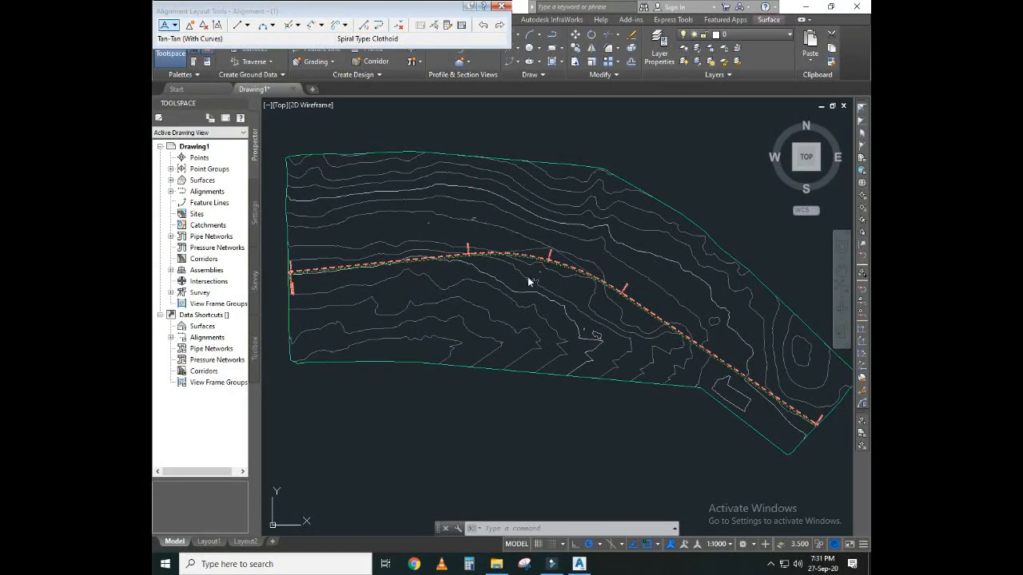
Step: Close the alignment layout tools
click(501, 7)
scroll(544, 253, up, 5)
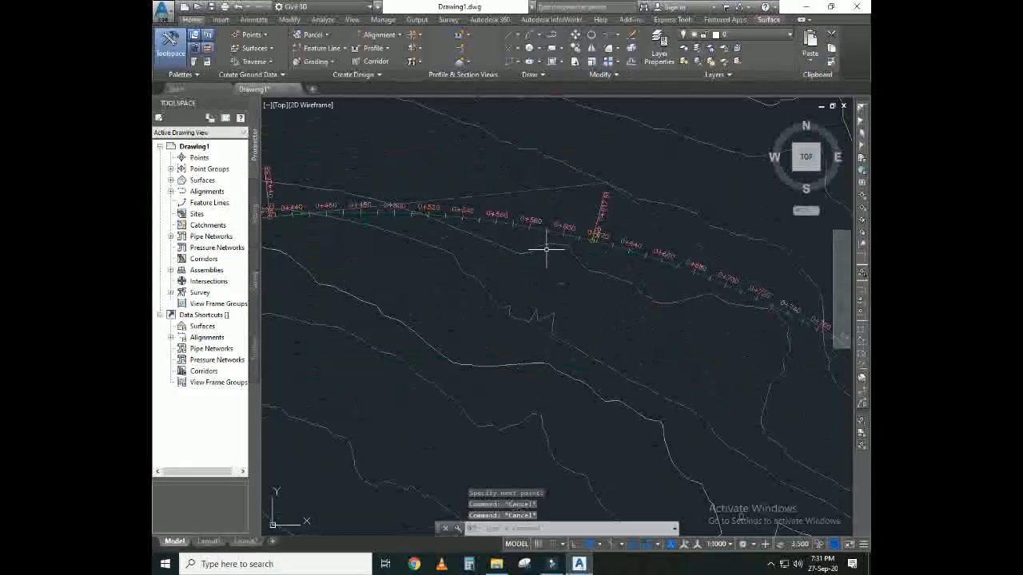
Step: Select the rail alignment and start calculating cant for it with the Calculate Cant wizard
scroll(544, 253, up, 4)
click(531, 200)
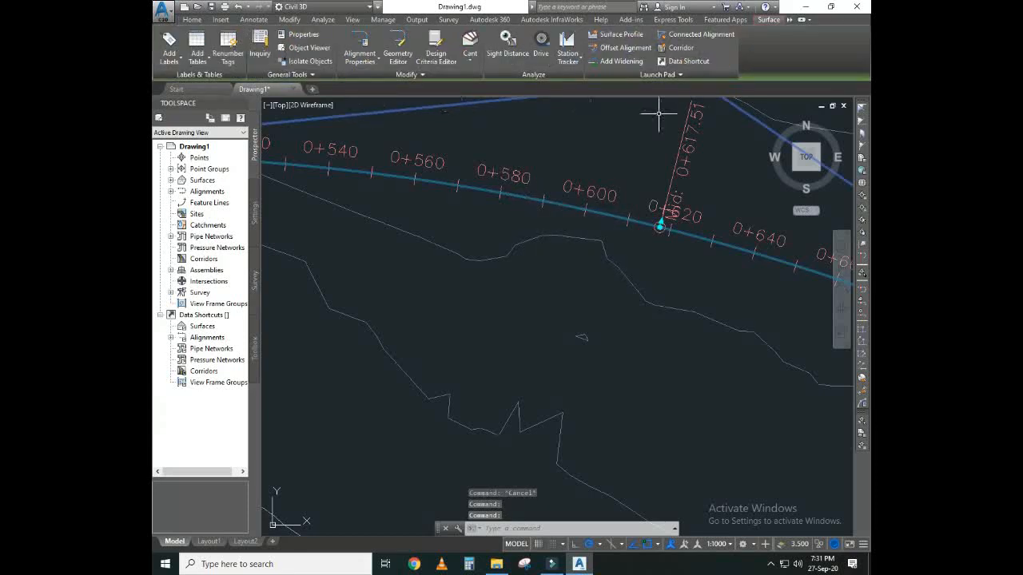
scroll(521, 195, down, 7)
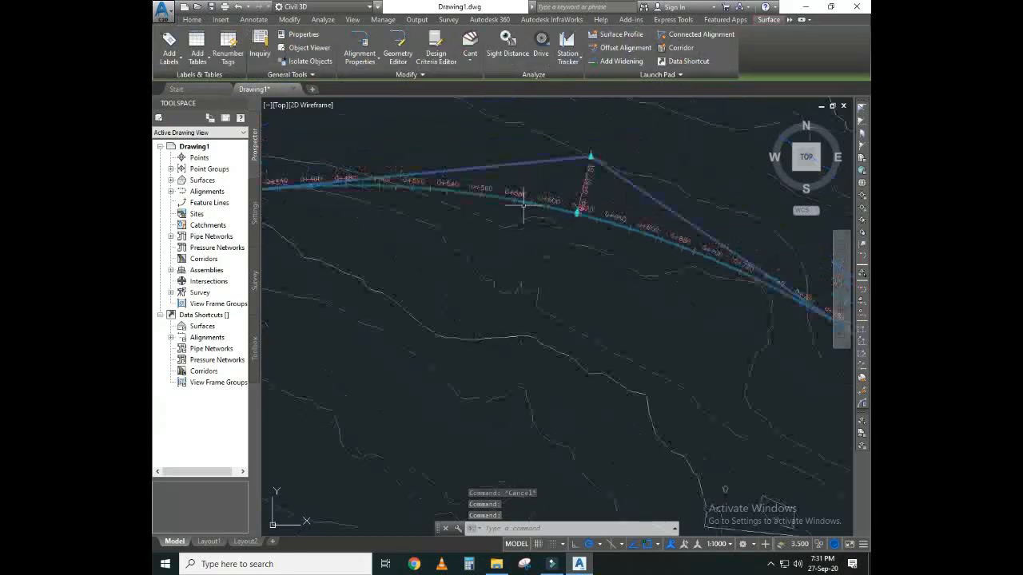
middle_drag(520, 201, 520, 262)
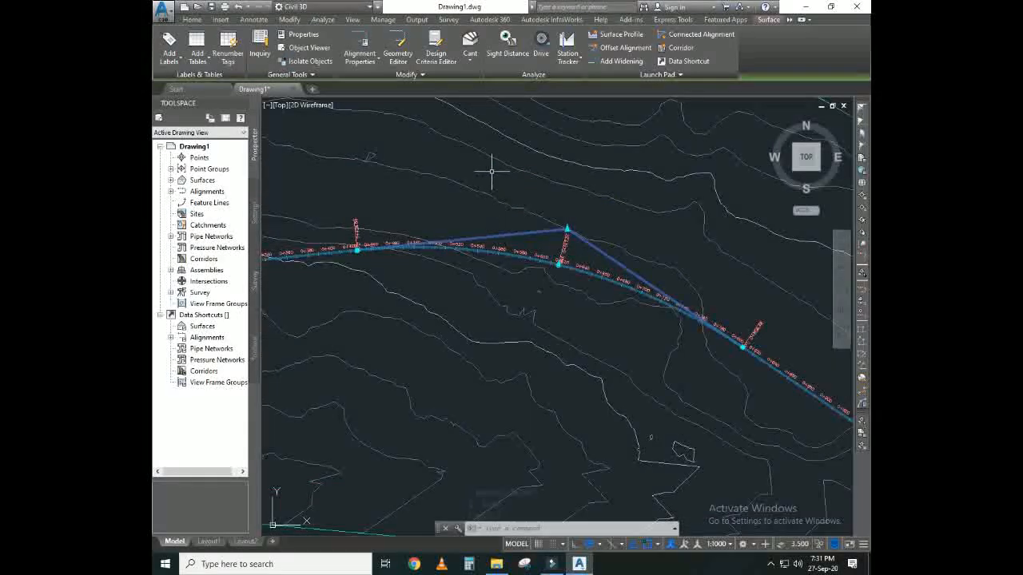
click(469, 63)
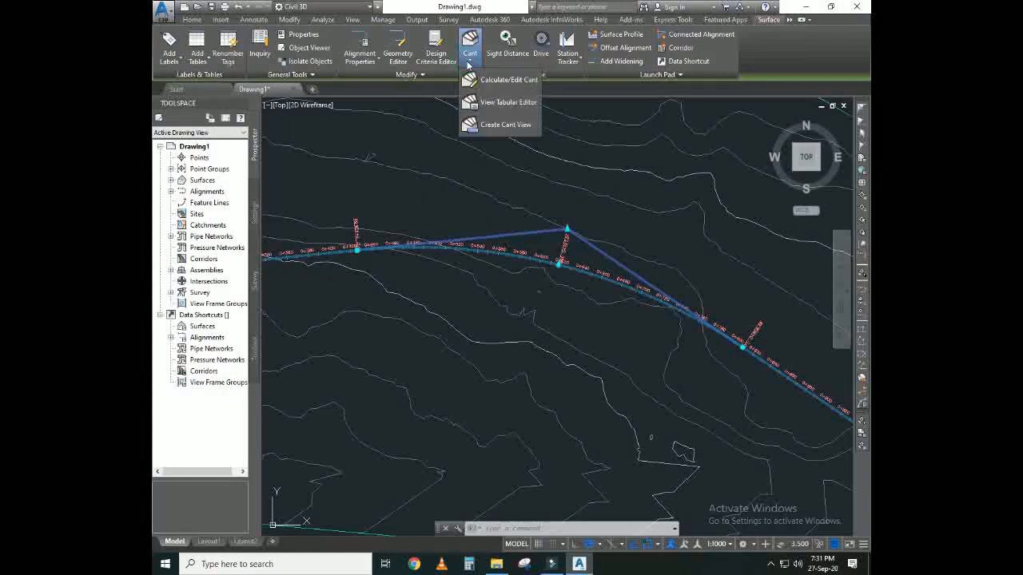
click(505, 80)
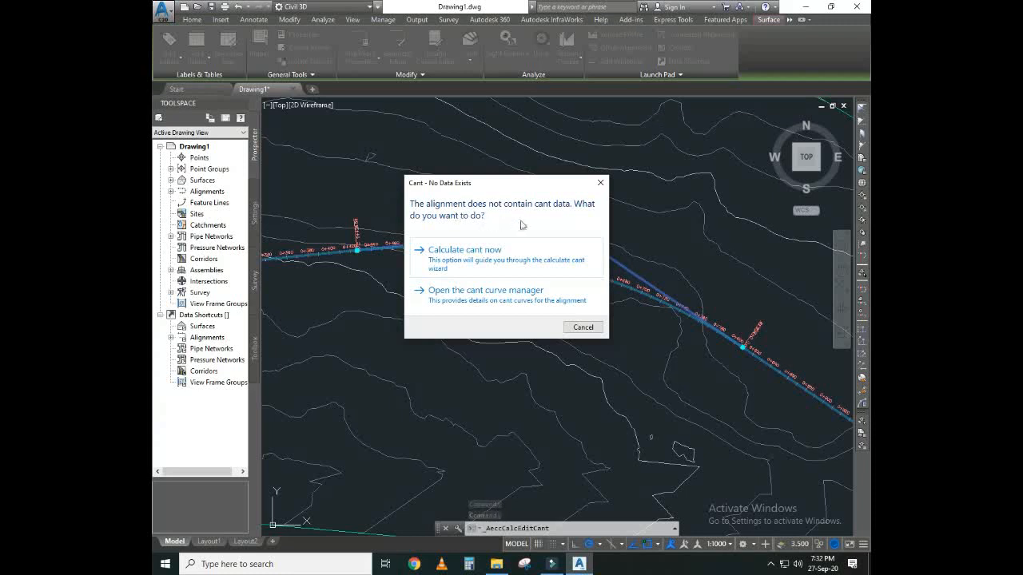
click(487, 264)
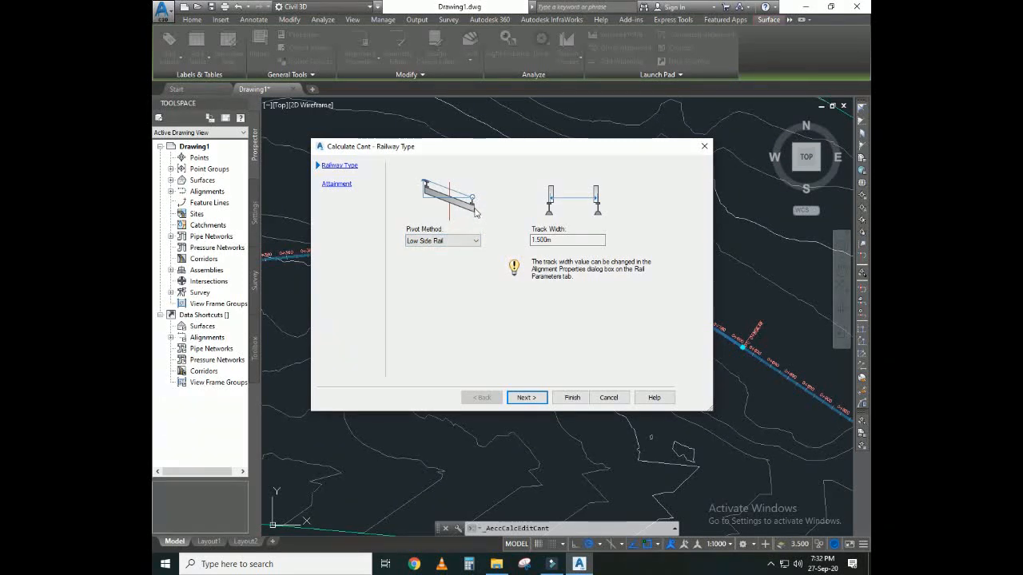
Step: Try the High Side Rail and Center Baseline pivot methods, and set the pivot method back to Low Side Rail
click(462, 241)
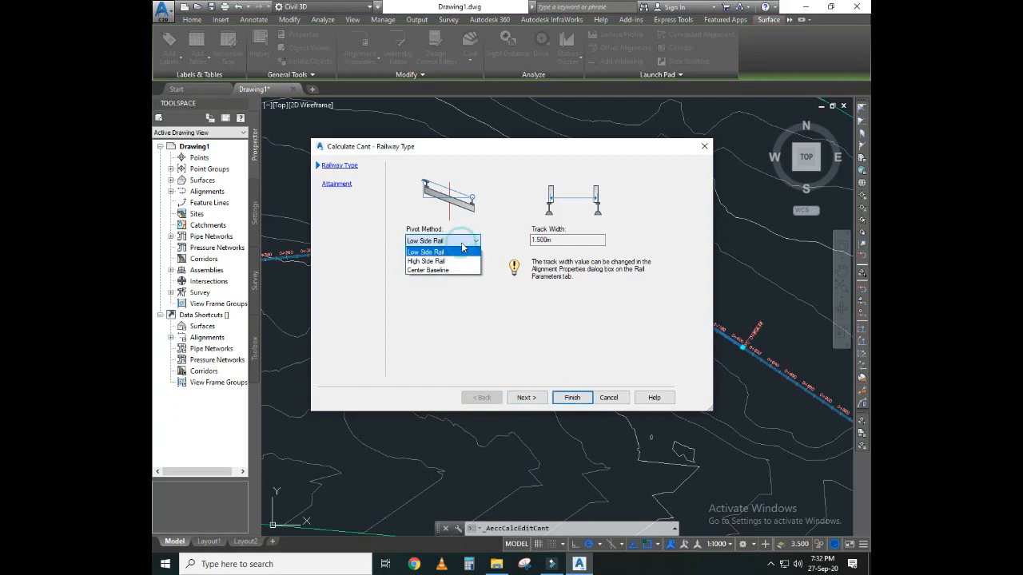
click(452, 260)
click(452, 241)
click(455, 271)
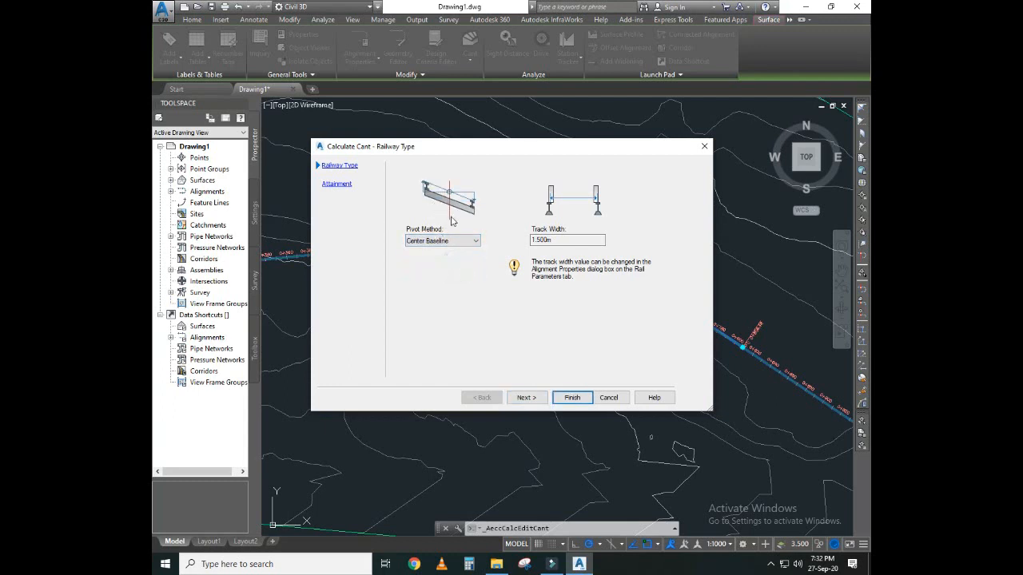
click(456, 241)
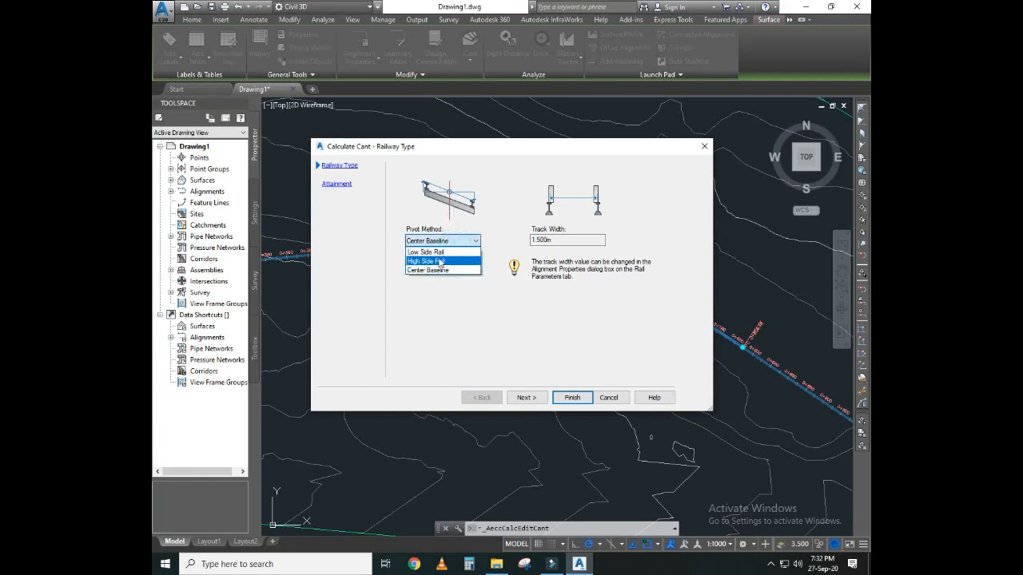
click(431, 252)
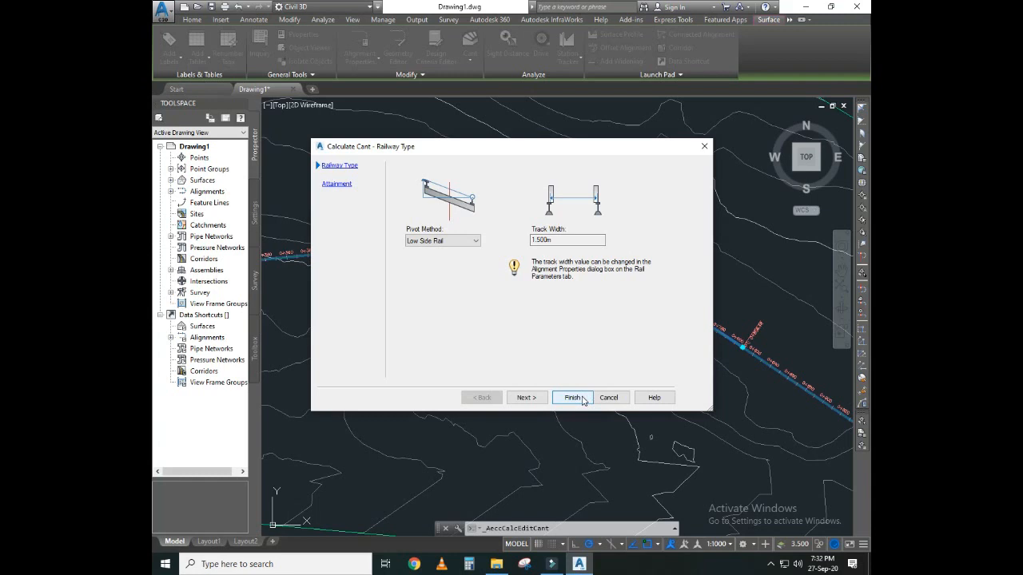
Step: Accept the default attainment settings, finish the cant calculation and close the cant tabular editor
click(545, 398)
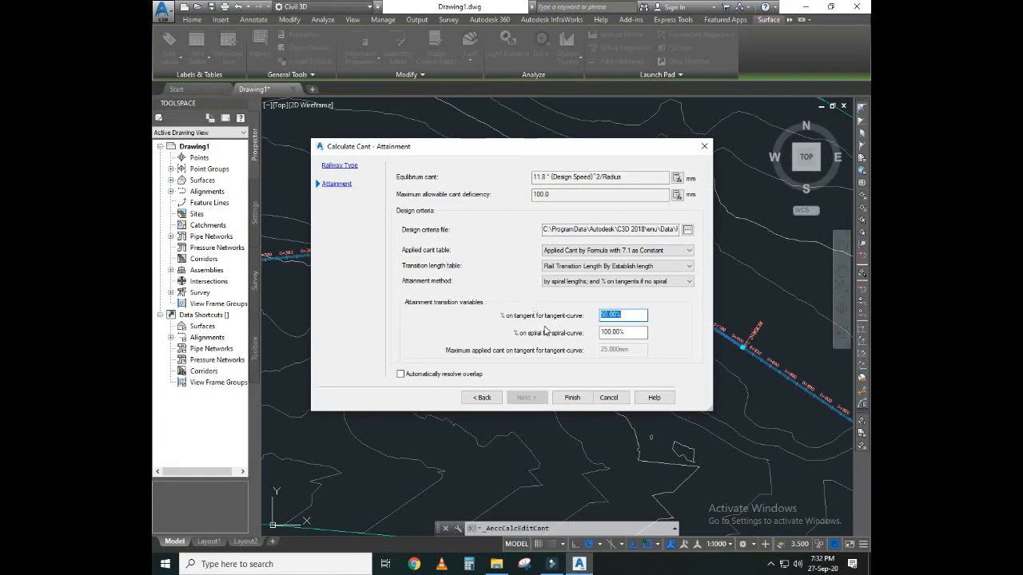
click(569, 397)
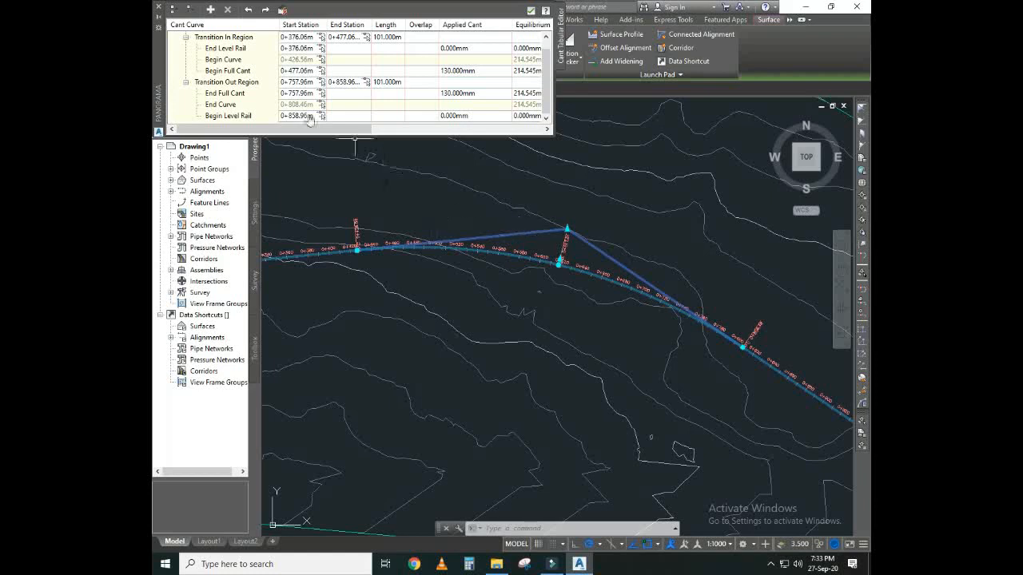
click(172, 10)
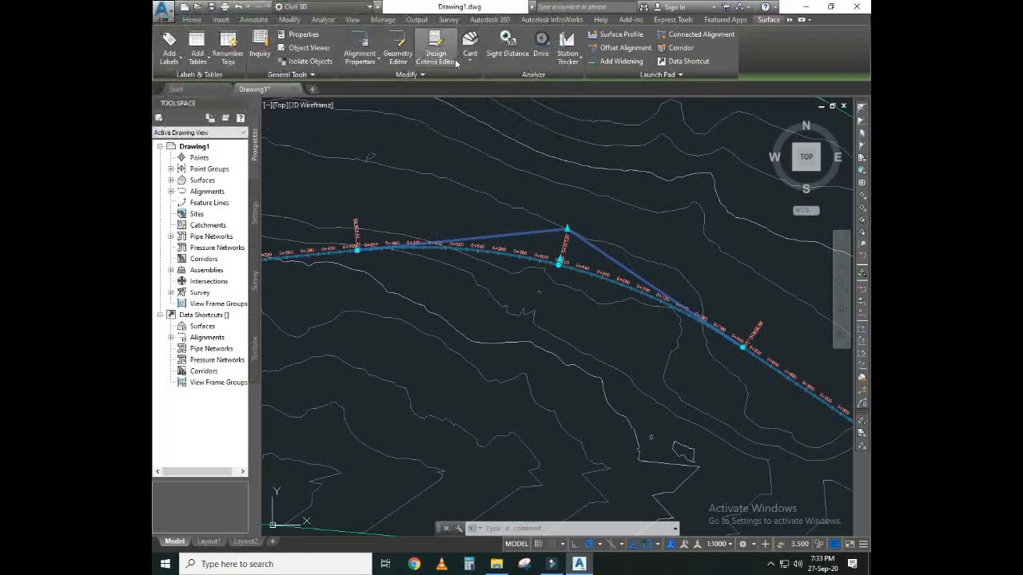
Step: Open the alignment's cant curve manager and examine the curve details, transitions and cant criteria
click(468, 64)
click(483, 79)
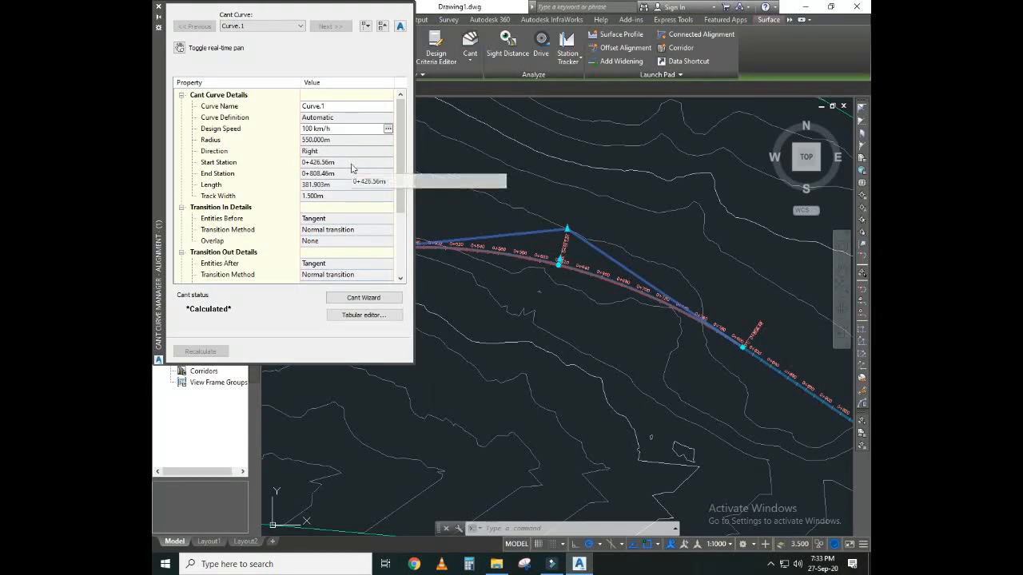
scroll(348, 169, down, 3)
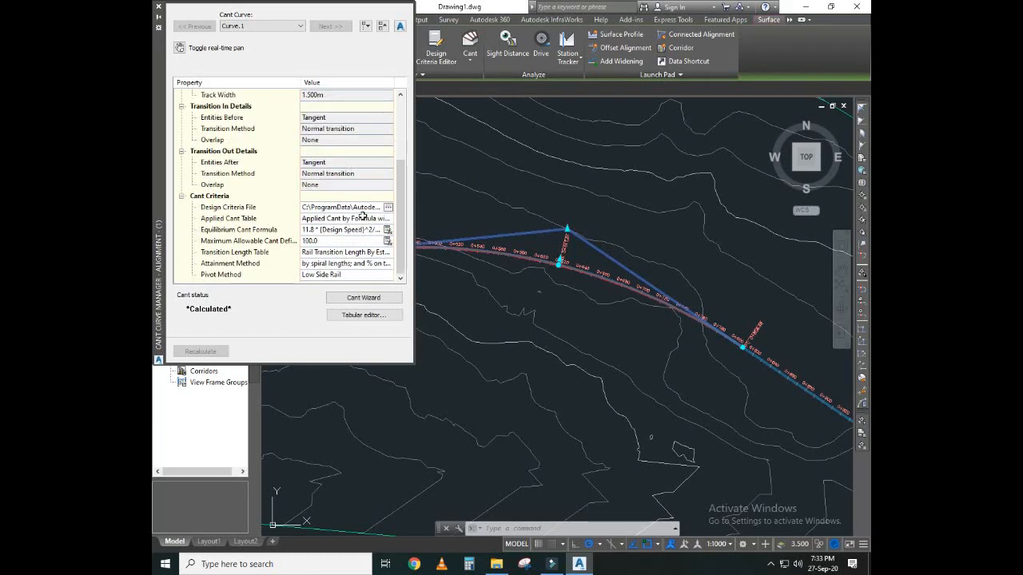